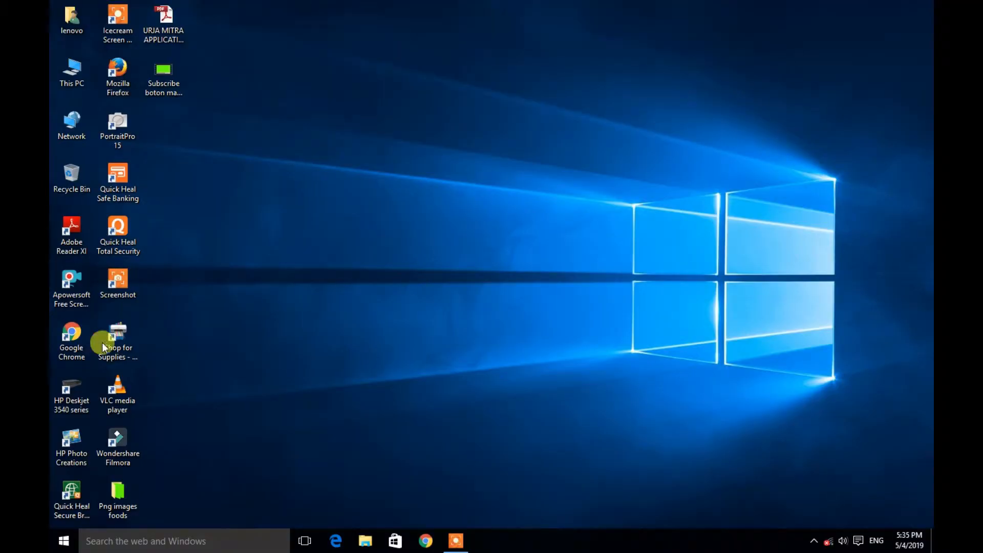
# Launch Adobe Photoshop CS6.
pyautogui.click(60, 542)
pyautogui.click(97, 262)
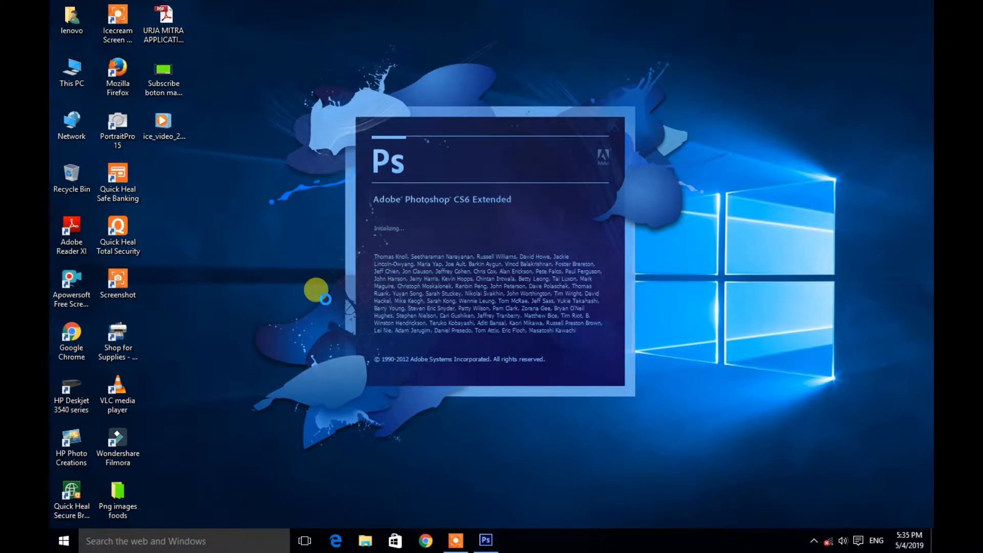
pyautogui.click(565, 292)
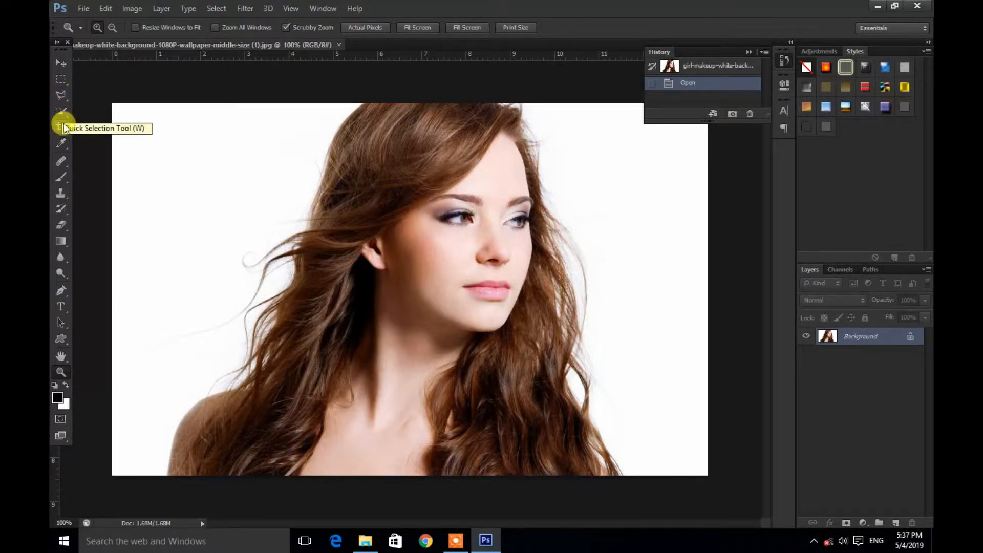
# Start a work path with the Pen tool where the woman's bare shoulder meets the photo's lower edge.
pyautogui.click(62, 290)
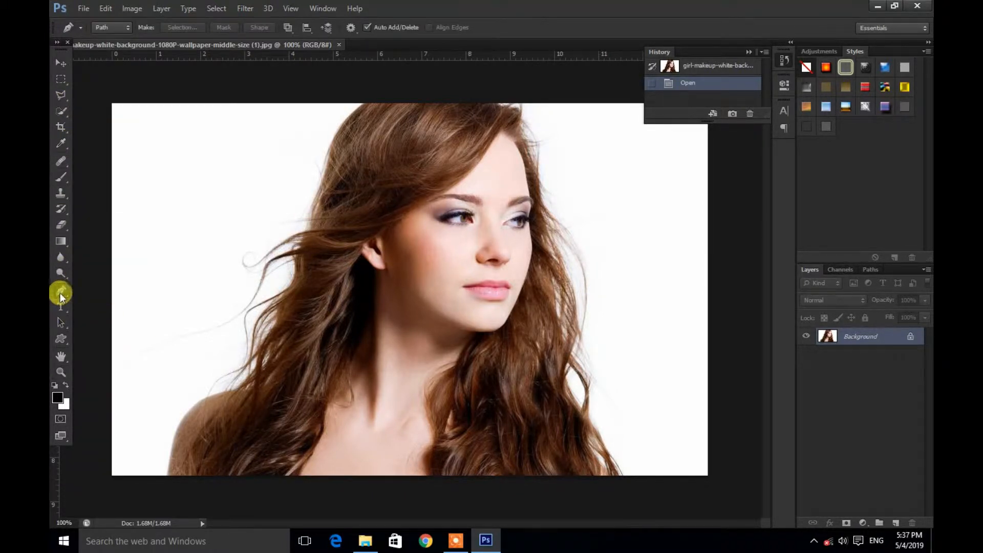
pyautogui.click(170, 477)
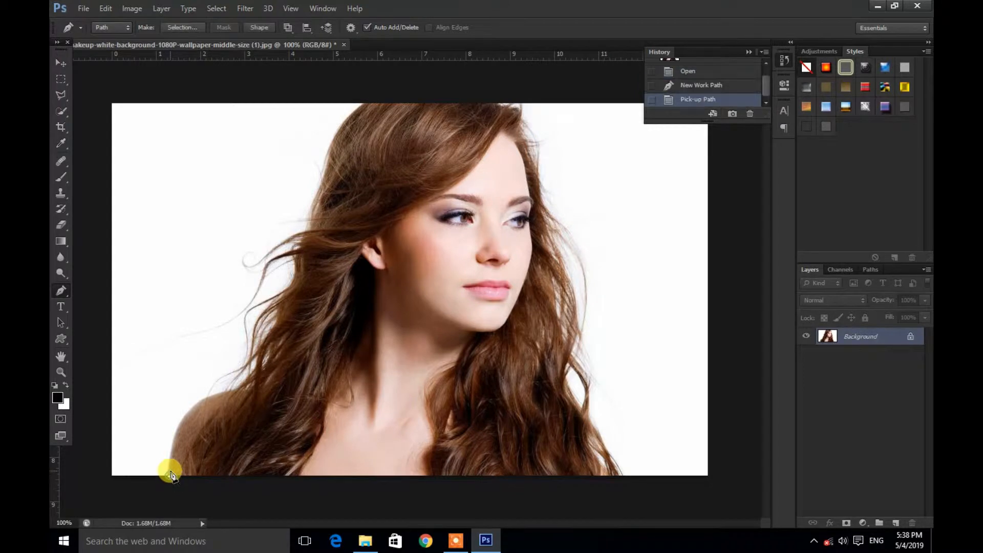
pyautogui.click(179, 430)
pyautogui.click(194, 407)
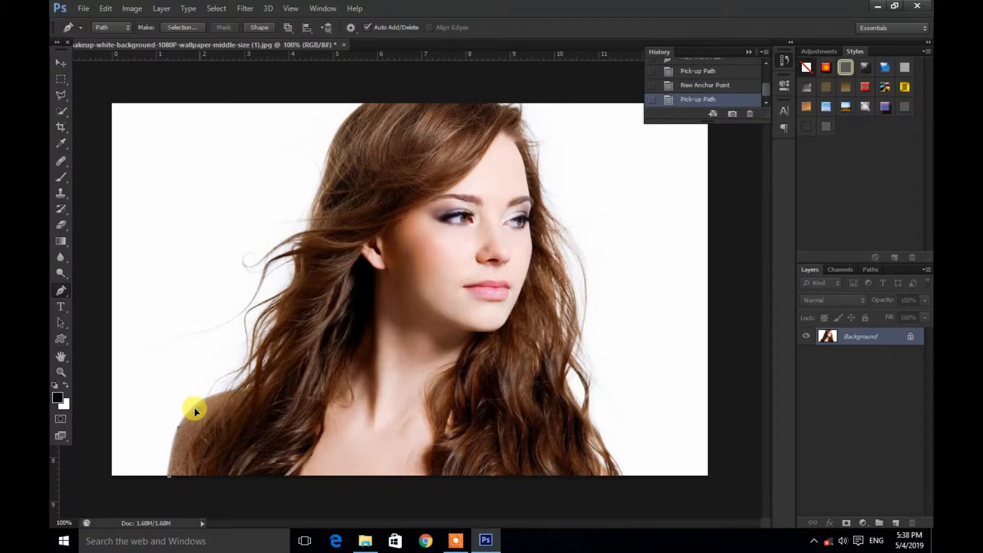
pyautogui.click(702, 71)
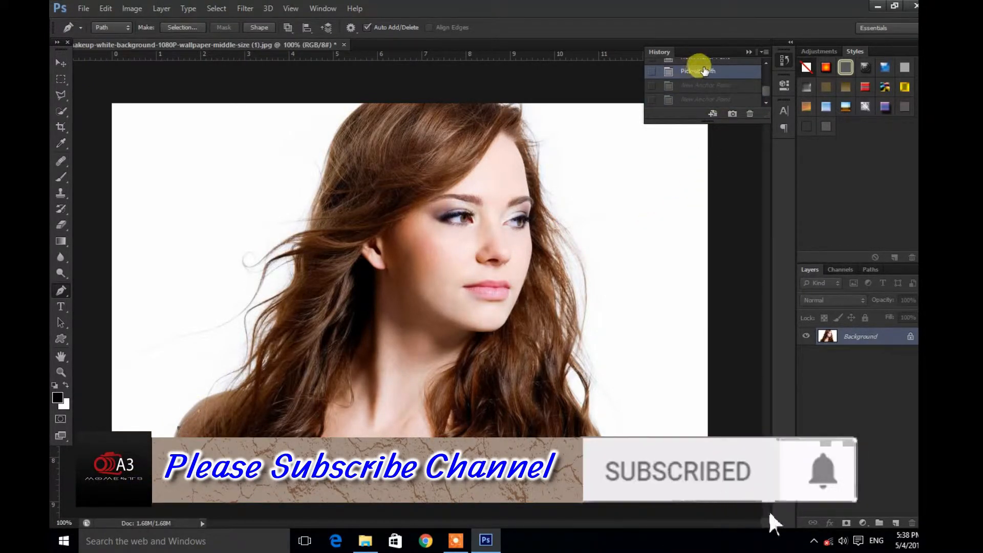
pyautogui.scroll(2, 698, 70)
pyautogui.click(698, 74)
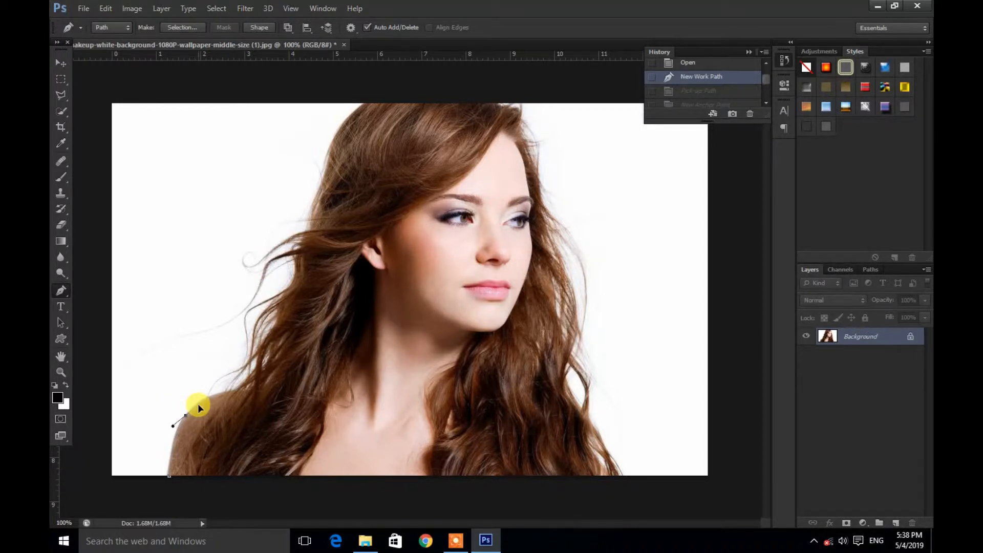
# Continue the path with curved segments over the bare shoulder up to where the hair begins, trimming the outgoing handles.
pyautogui.click(198, 403)
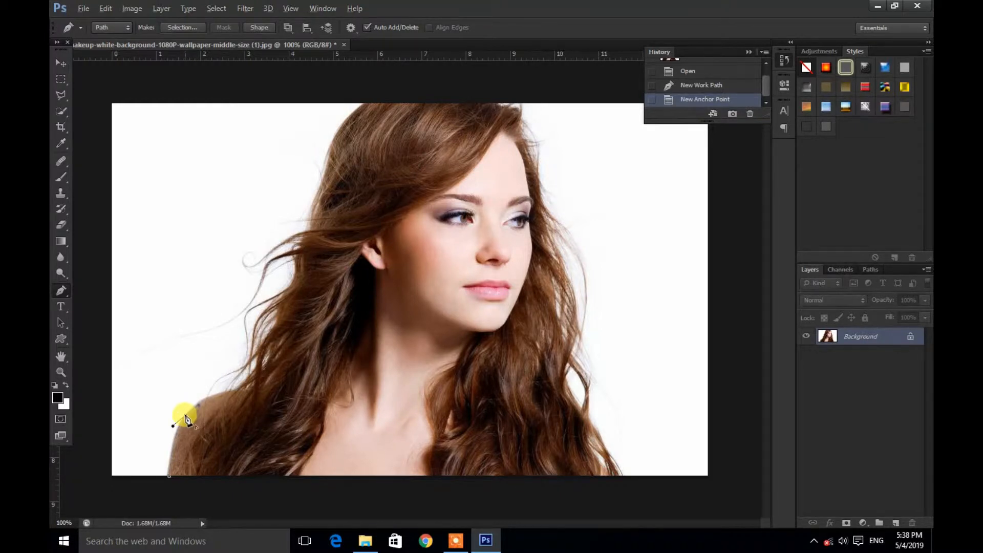
pyautogui.click(185, 417)
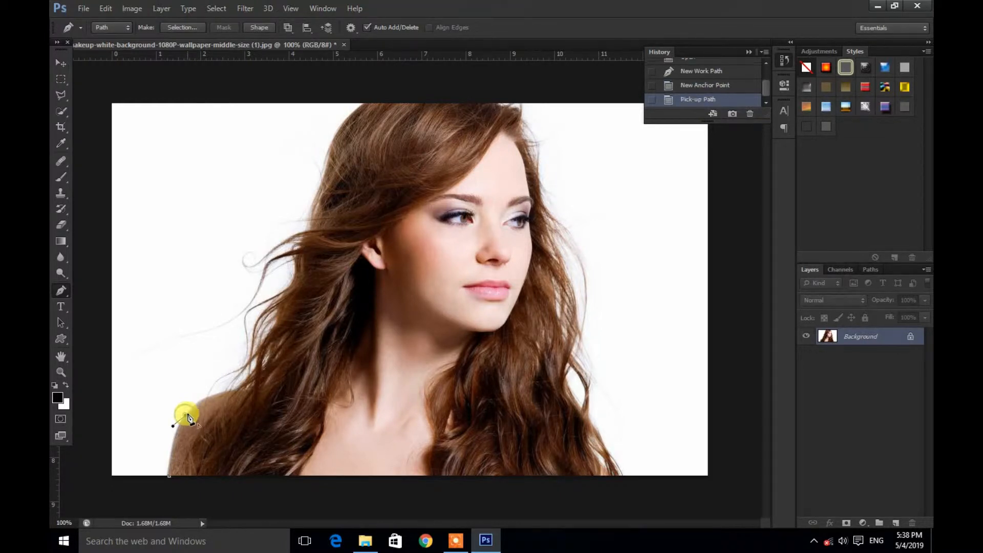
pyautogui.moveTo(232, 390); pyautogui.dragTo(254, 388)
pyautogui.click(232, 392)
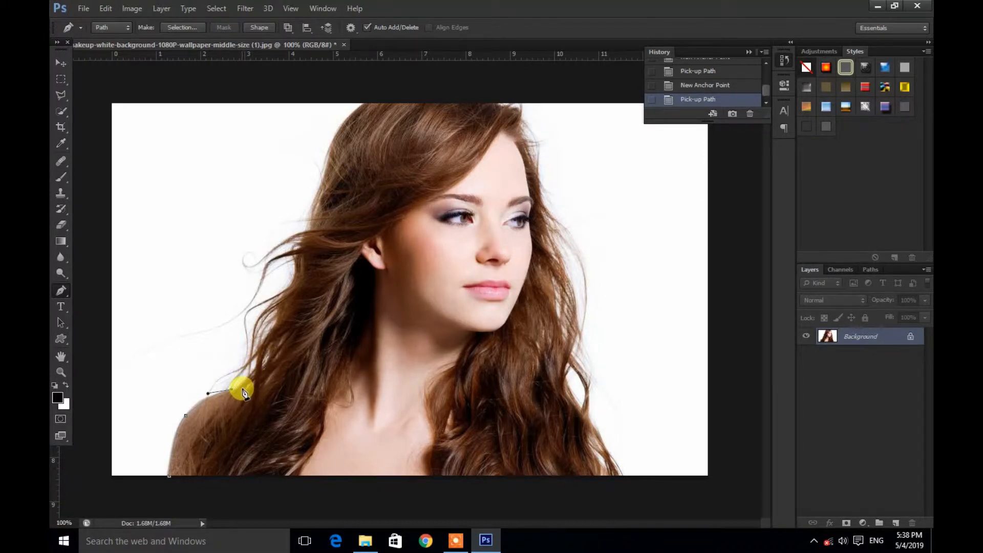
# Extend the path up the outer edge of the hair from the shoulder to level with the woman's ear.
pyautogui.click(240, 387)
pyautogui.click(251, 376)
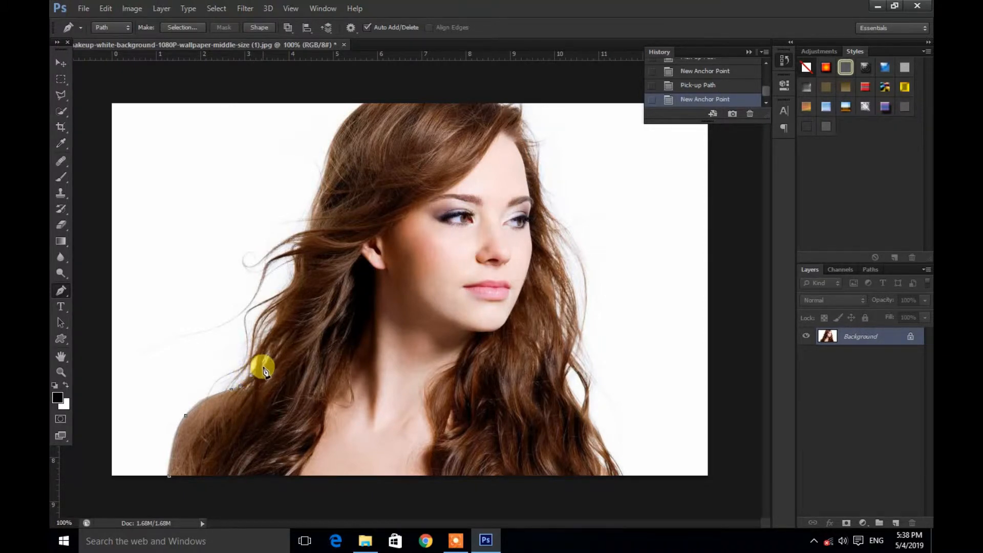
pyautogui.click(264, 369)
pyautogui.click(266, 349)
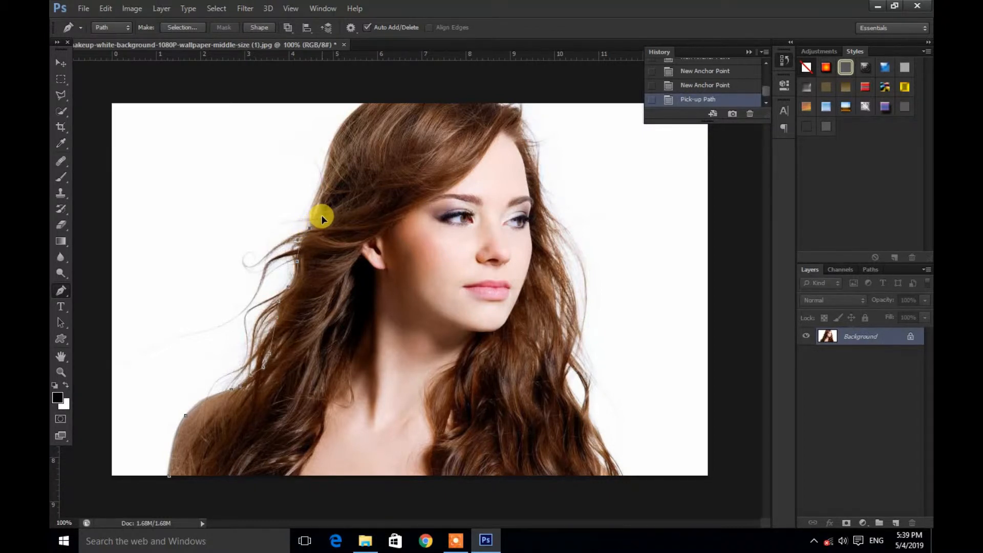
pyautogui.moveTo(322, 216); pyautogui.dragTo(322, 215)
pyautogui.keyDown('alt'); pyautogui.click(309, 228); pyautogui.keyUp('alt')
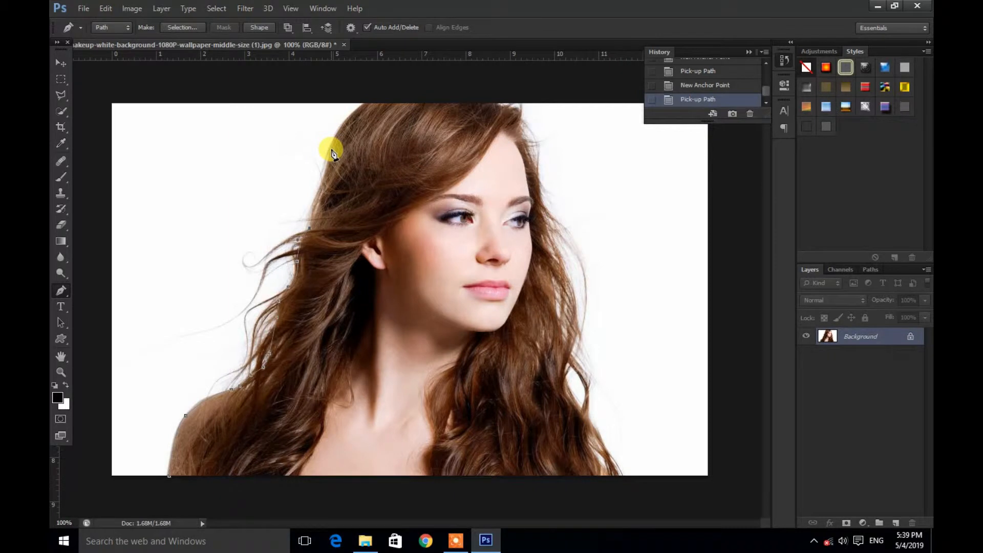
# Curve the path around the back of the head to the photo's upper edge, redoing the final anchor as a curve.
pyautogui.moveTo(332, 150); pyautogui.dragTo(336, 121)
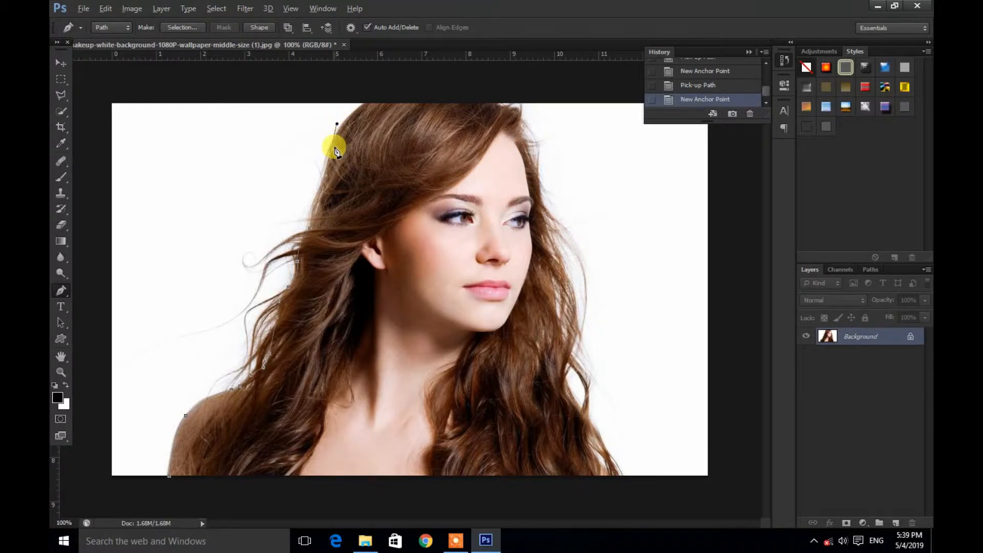
pyautogui.click(331, 149)
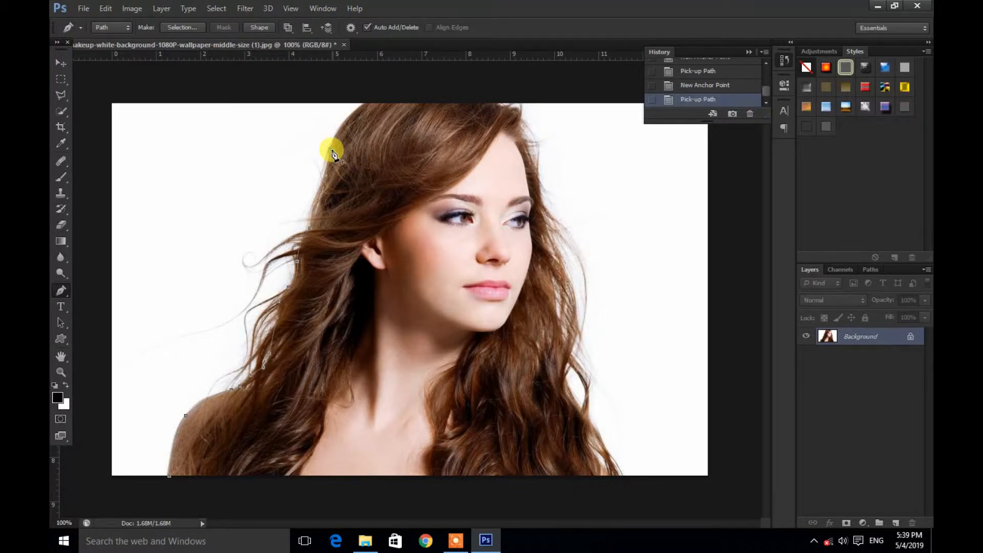
pyautogui.click(374, 111)
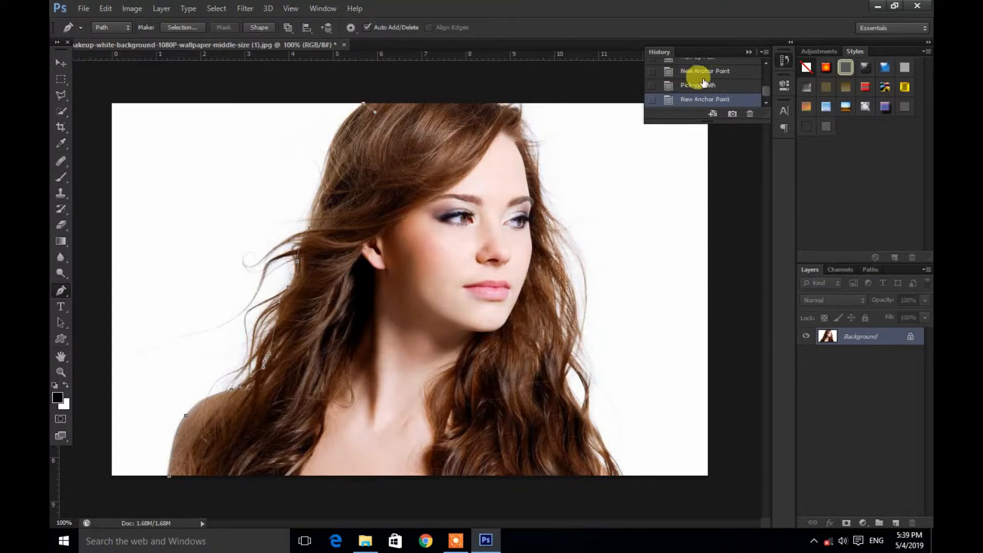
pyautogui.click(696, 85)
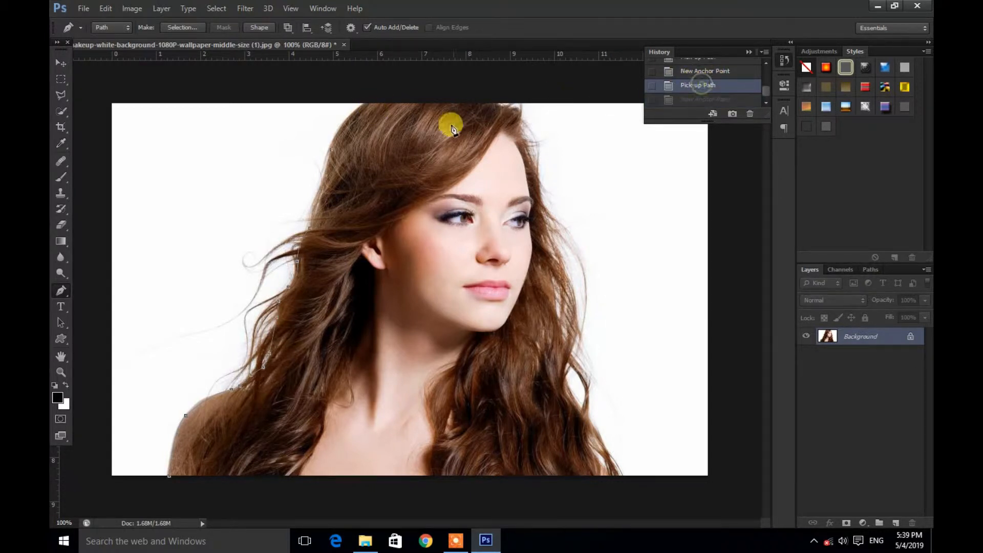
pyautogui.moveTo(372, 106); pyautogui.dragTo(386, 84)
pyautogui.keyDown('alt'); pyautogui.click(361, 106); pyautogui.keyUp('alt')
# Carry the path across the top of the head and down the forehead-side hair to beside the eye, replacing the misplaced top anchor.
pyautogui.click(504, 105)
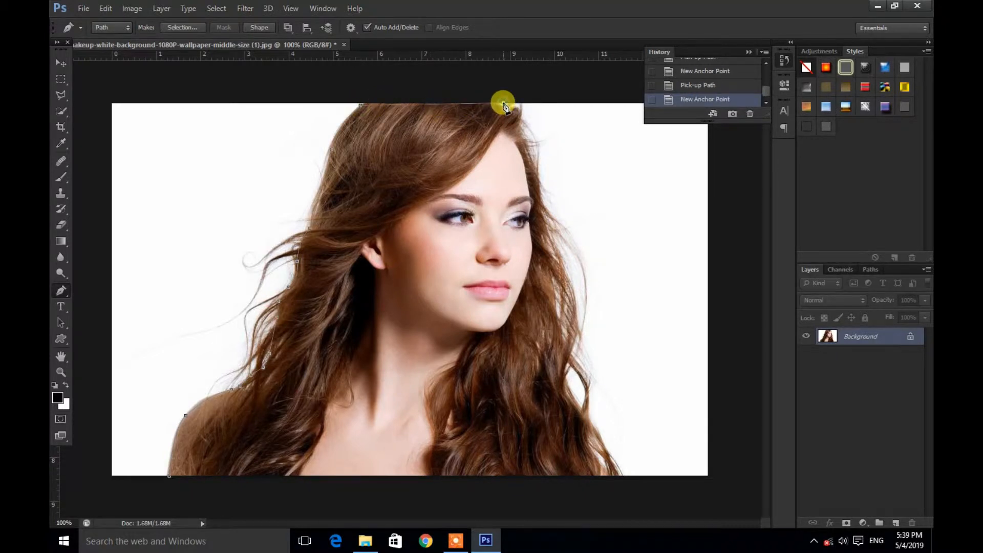
pyautogui.click(710, 89)
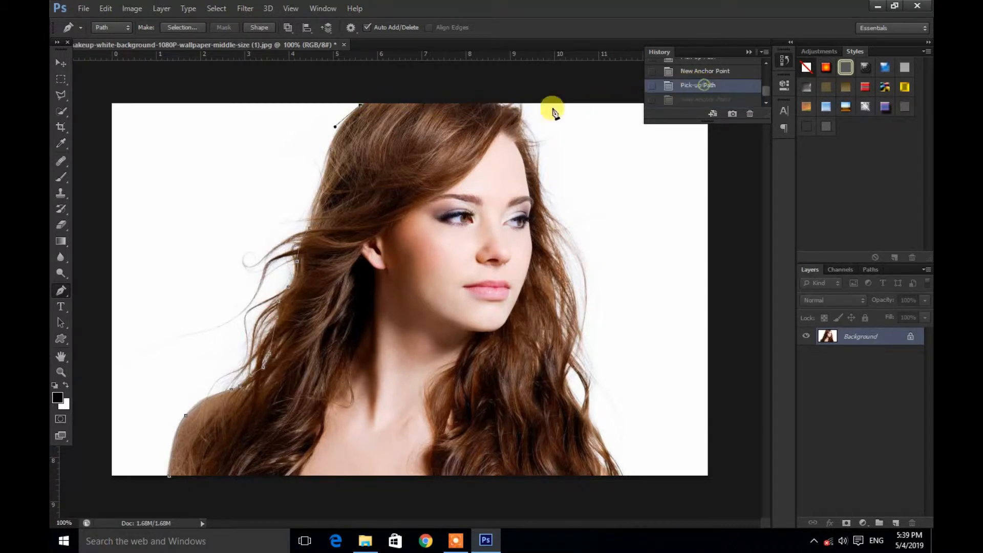
pyautogui.click(496, 105)
pyautogui.click(513, 112)
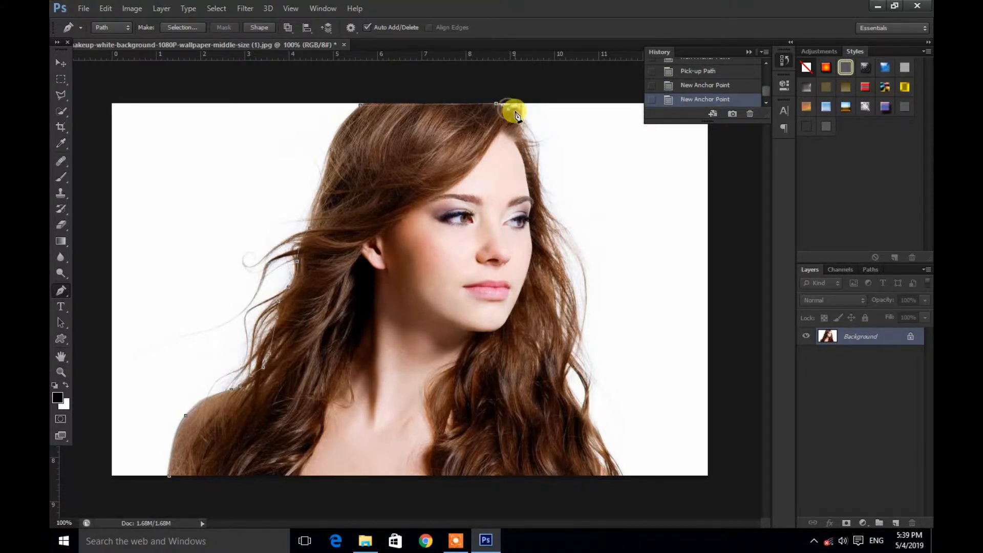
pyautogui.click(522, 116)
pyautogui.click(523, 128)
pyautogui.click(527, 149)
pyautogui.click(535, 170)
pyautogui.click(543, 217)
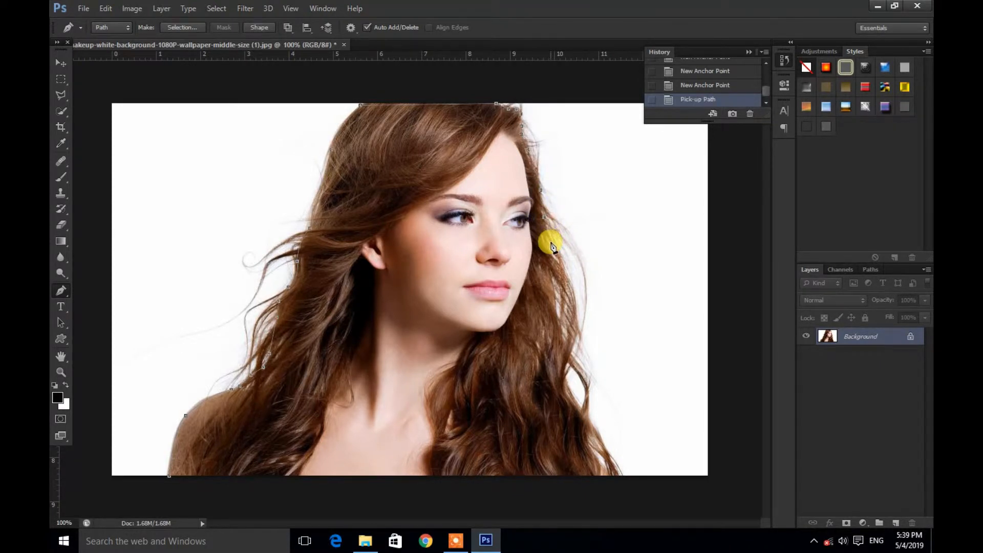
# Trace the face-side hair down to the photo's lower edge and close the path at its starting anchor.
pyautogui.click(550, 246)
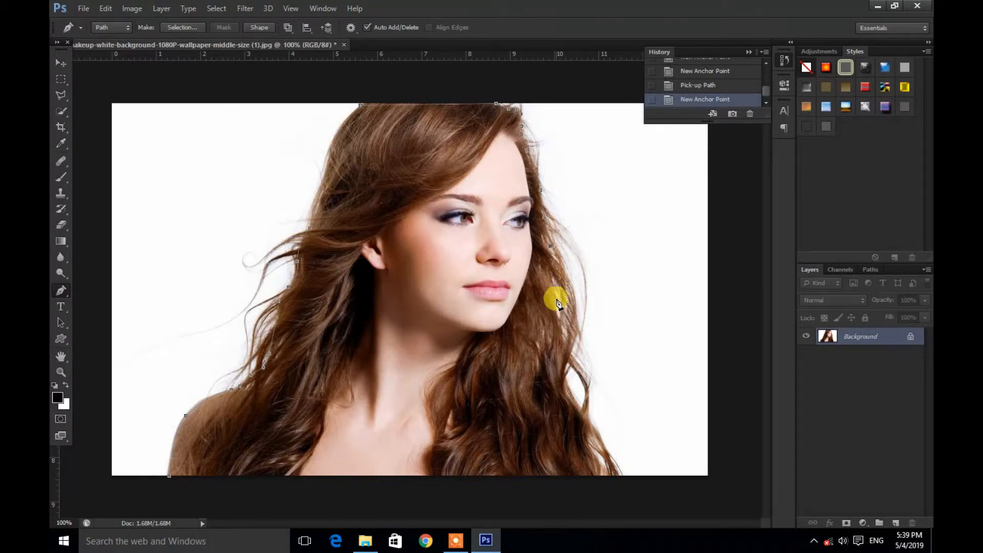
pyautogui.click(555, 279)
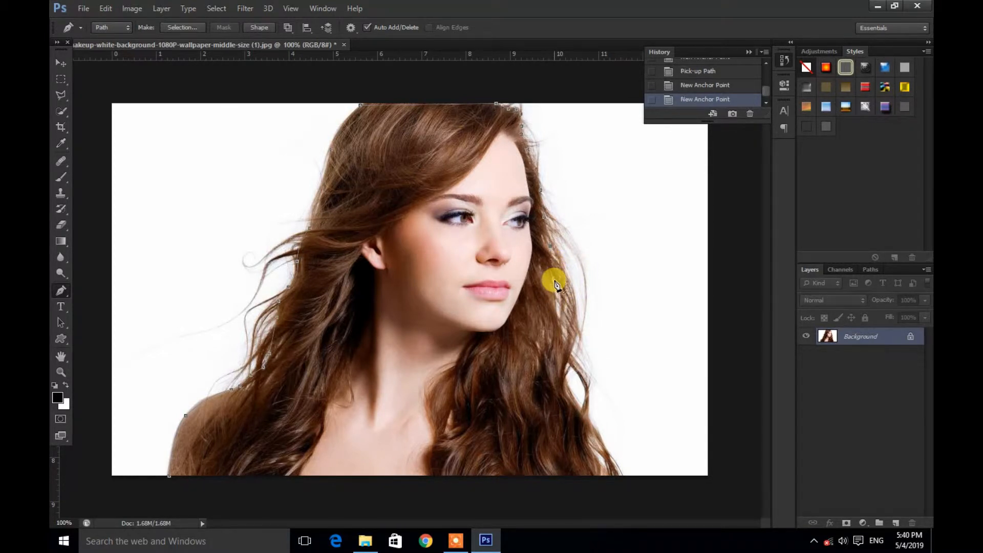
pyautogui.click(561, 336)
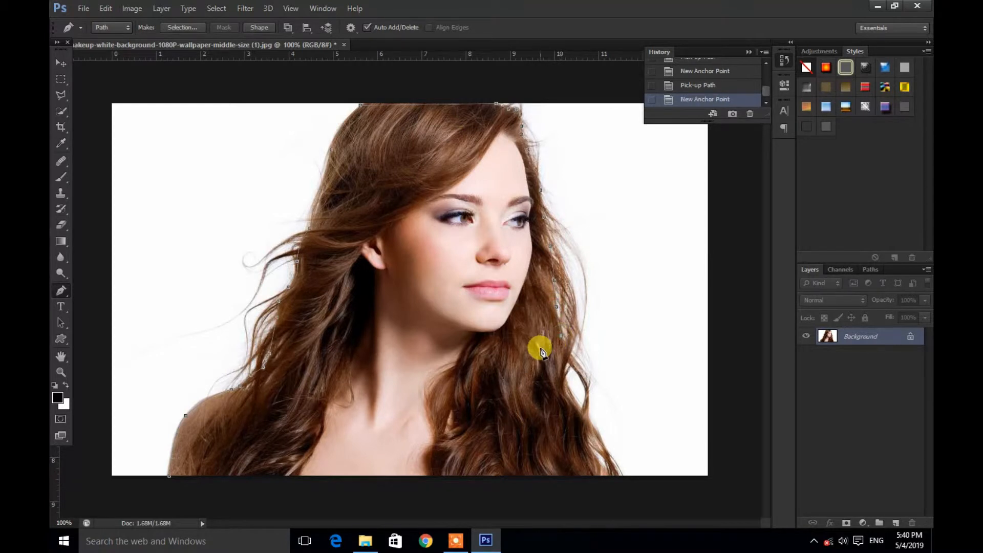
pyautogui.click(567, 381)
pyautogui.click(582, 420)
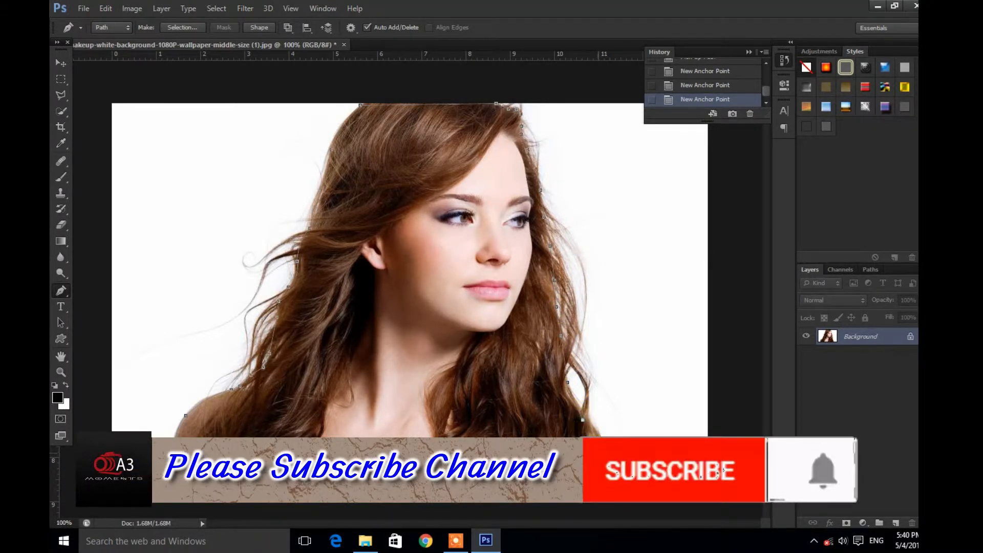
pyautogui.click(601, 475)
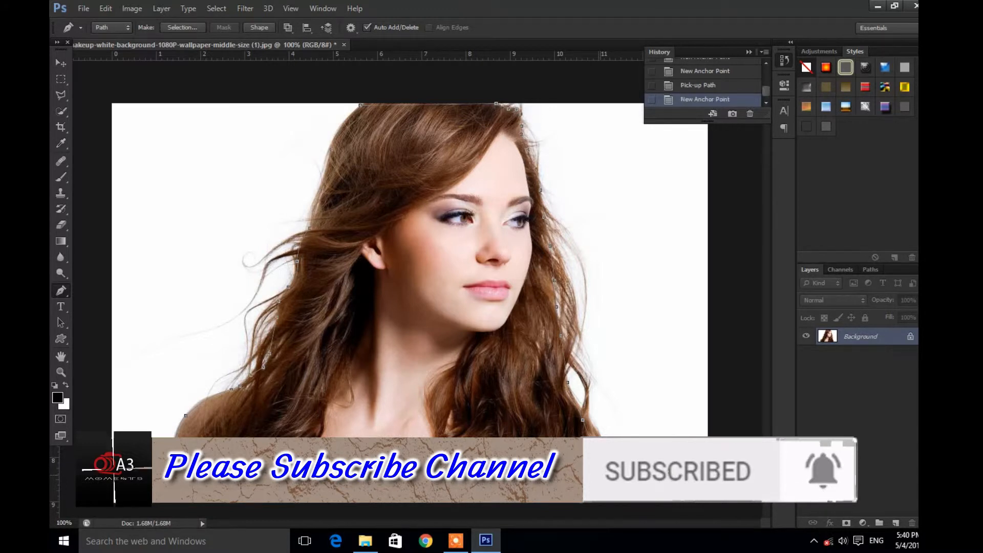
pyautogui.click(169, 478)
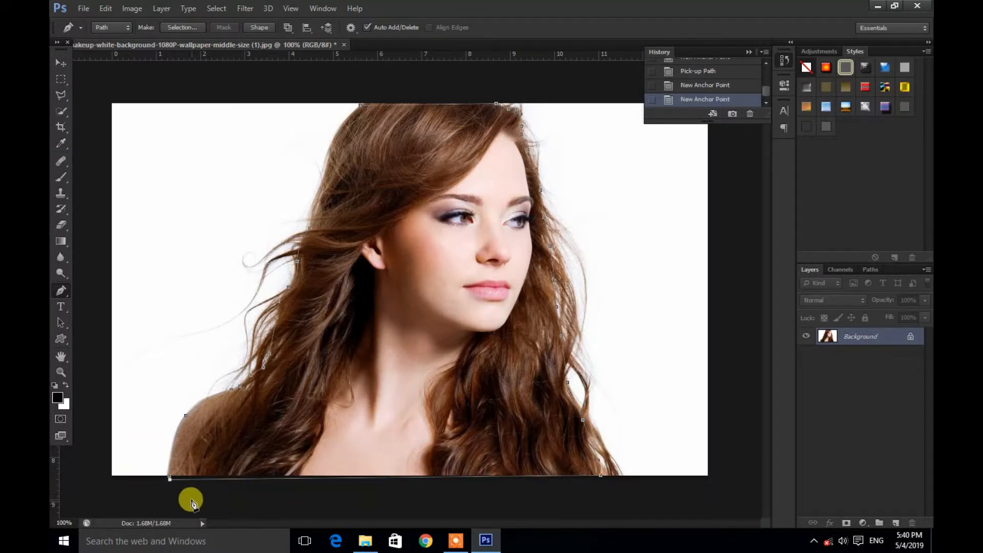
pyautogui.click(169, 478)
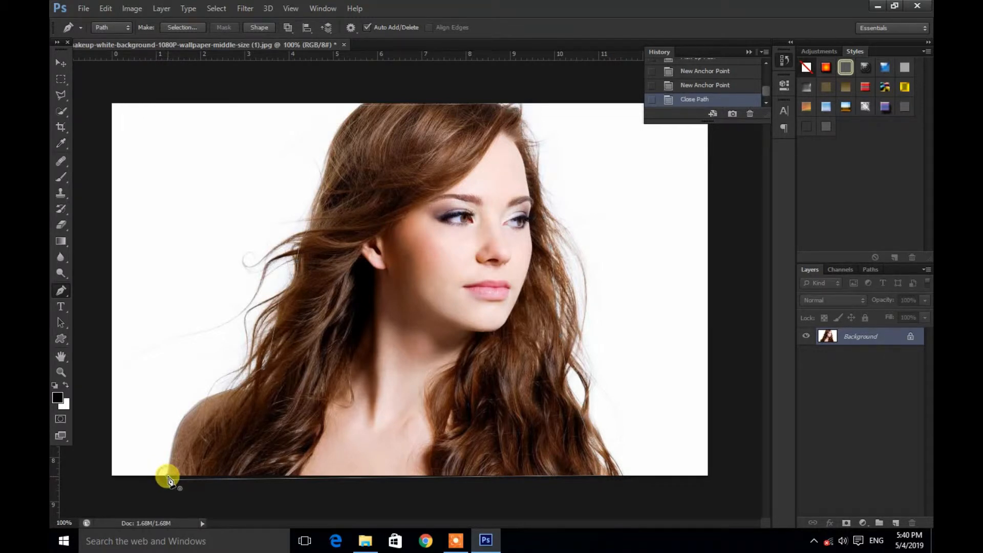
# Convert the closed path into a new anti-aliased selection with a feather radius of 0 pixels.
pyautogui.rightClick(350, 303)
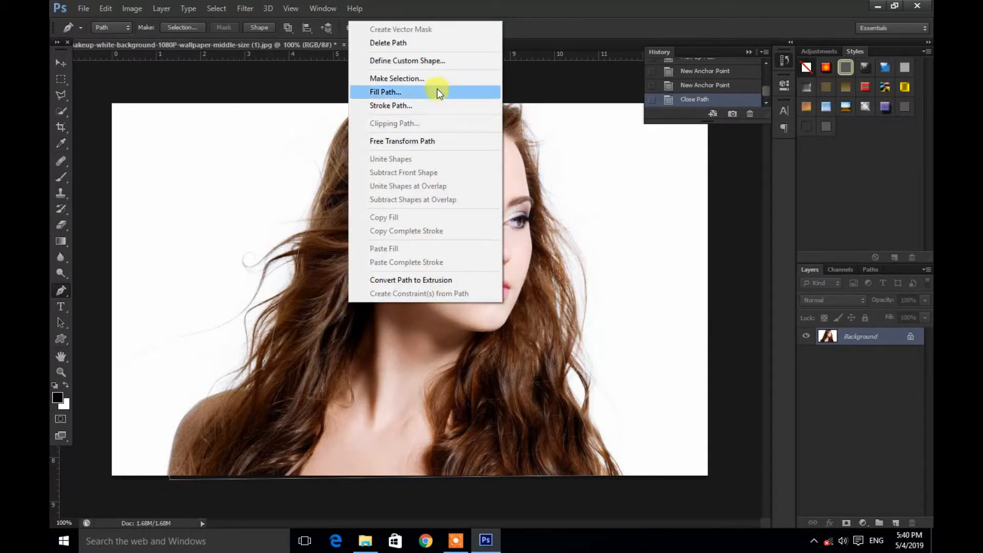
pyautogui.click(428, 78)
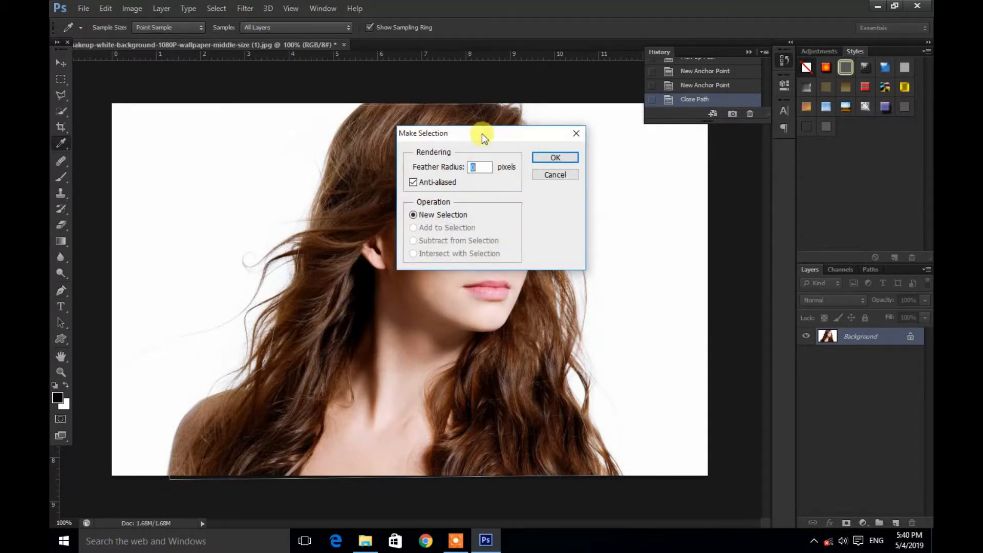
pyautogui.click(555, 157)
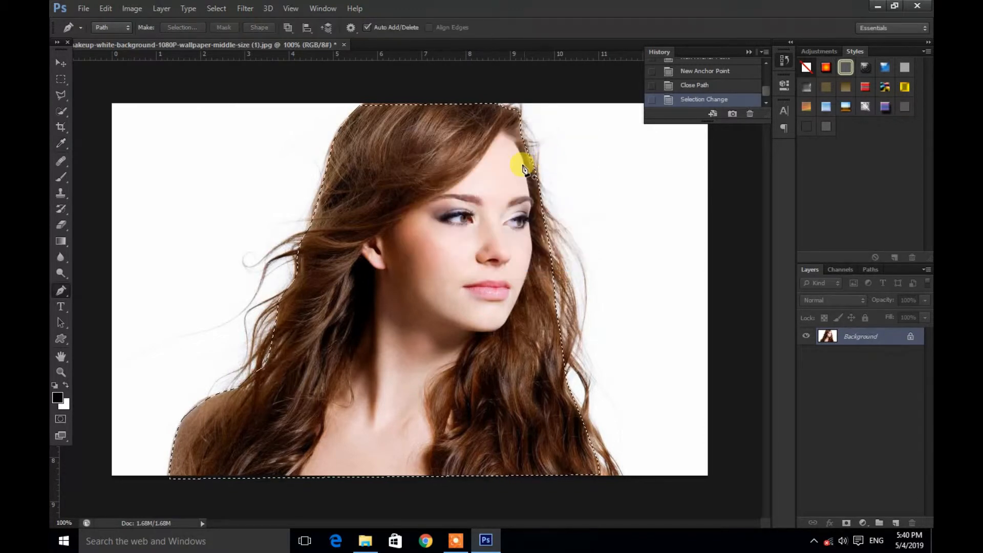
# Open Refine Edge for the selection and brush over the stray hair along both sides and the top of the head.
pyautogui.click(62, 113)
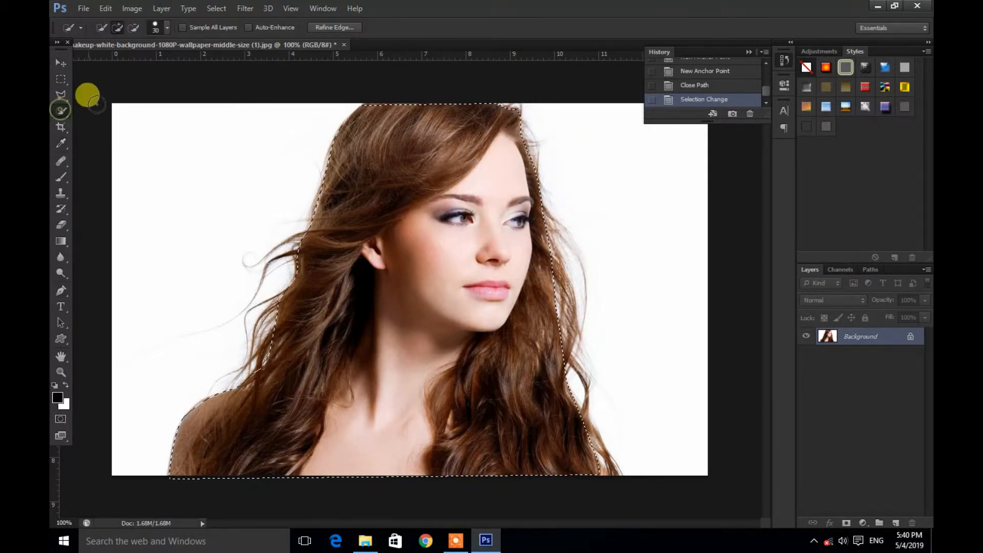
pyautogui.click(321, 28)
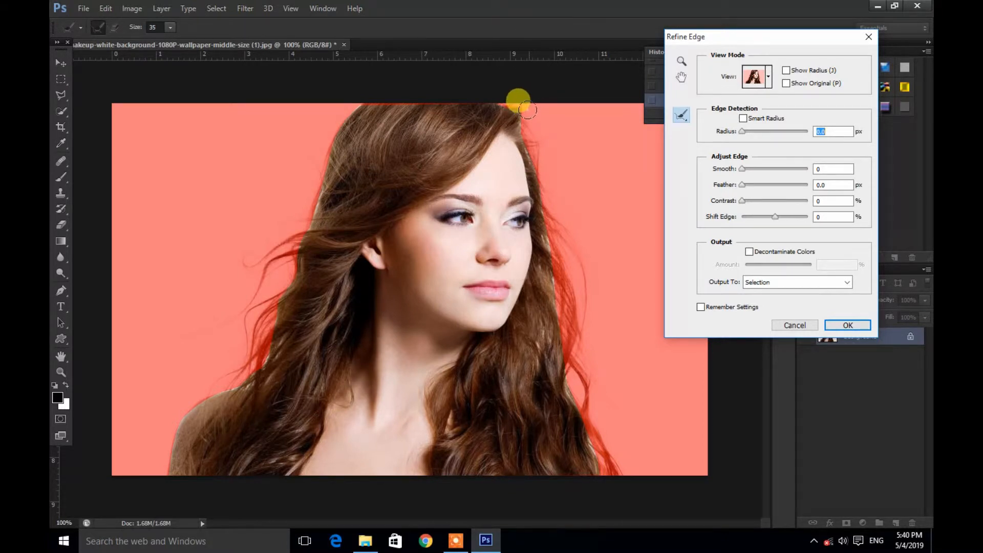
pyautogui.moveTo(527, 109)
pyautogui.mouseDown()
pyautogui.moveTo(503, 99)
pyautogui.moveTo(530, 116)
pyautogui.moveTo(549, 230)
pyautogui.moveTo(548, 212)
pyautogui.moveTo(586, 287)
pyautogui.moveTo(577, 334)
pyautogui.moveTo(556, 244)
pyautogui.moveTo(572, 386)
pyautogui.moveTo(572, 367)
pyautogui.moveTo(578, 382)
pyautogui.moveTo(586, 377)
pyautogui.moveTo(602, 471)
pyautogui.moveTo(619, 458)
pyautogui.moveTo(601, 478)
pyautogui.moveTo(560, 478)
pyautogui.moveTo(606, 480)
pyautogui.moveTo(595, 392)
pyautogui.moveTo(555, 306)
pyautogui.moveTo(549, 273)
pyautogui.moveTo(557, 297)
pyautogui.moveTo(565, 267)
pyautogui.moveTo(552, 175)
pyautogui.moveTo(529, 113)
pyautogui.moveTo(435, 91)
pyautogui.mouseUp()
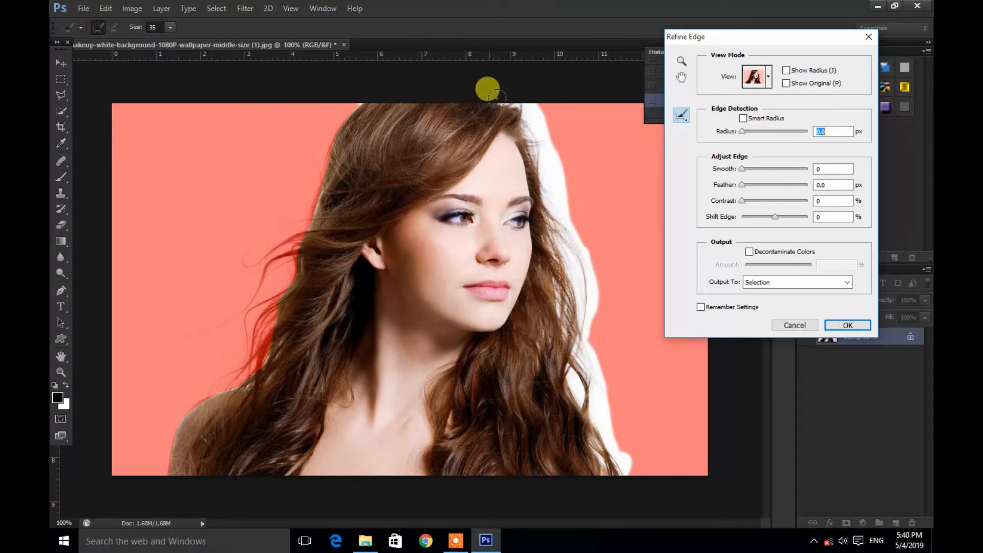
pyautogui.moveTo(347, 106)
pyautogui.mouseDown()
pyautogui.moveTo(288, 266)
pyautogui.moveTo(275, 247)
pyautogui.moveTo(255, 270)
pyautogui.moveTo(238, 262)
pyautogui.moveTo(257, 263)
pyautogui.moveTo(260, 279)
pyautogui.moveTo(279, 266)
pyautogui.moveTo(249, 367)
pyautogui.moveTo(214, 380)
pyautogui.moveTo(252, 301)
pyautogui.moveTo(235, 343)
pyautogui.moveTo(241, 281)
pyautogui.moveTo(285, 231)
pyautogui.moveTo(193, 331)
pyautogui.moveTo(141, 352)
pyautogui.moveTo(238, 359)
pyautogui.moveTo(185, 397)
pyautogui.moveTo(156, 468)
pyautogui.moveTo(154, 430)
pyautogui.mouseUp()
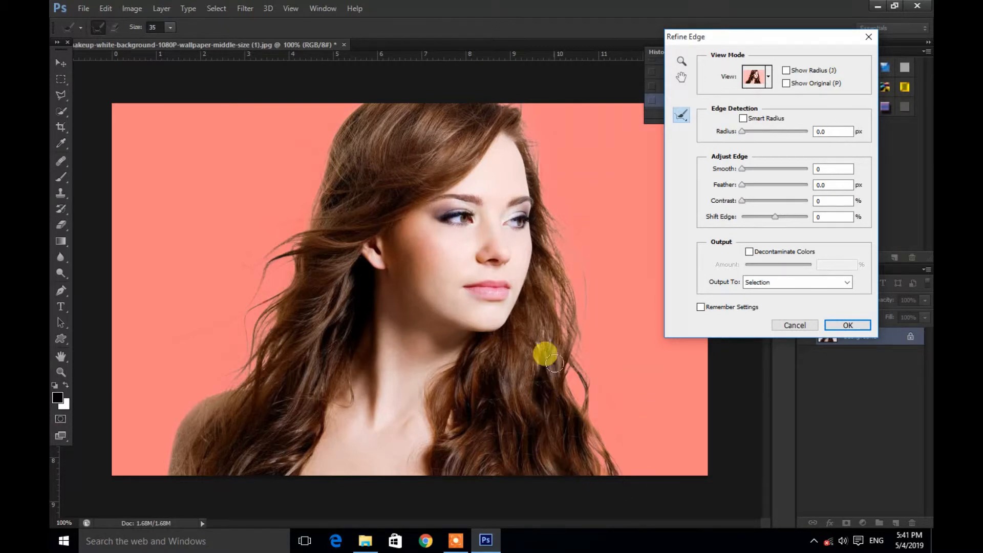
# Erase the edge refinement over the stray hair strands on the face side, just beyond the cheek.
pyautogui.click(681, 116)
pyautogui.click(719, 125)
pyautogui.moveTo(576, 274)
pyautogui.mouseDown()
pyautogui.moveTo(536, 214)
pyautogui.moveTo(555, 238)
pyautogui.moveTo(581, 322)
pyautogui.mouseUp()
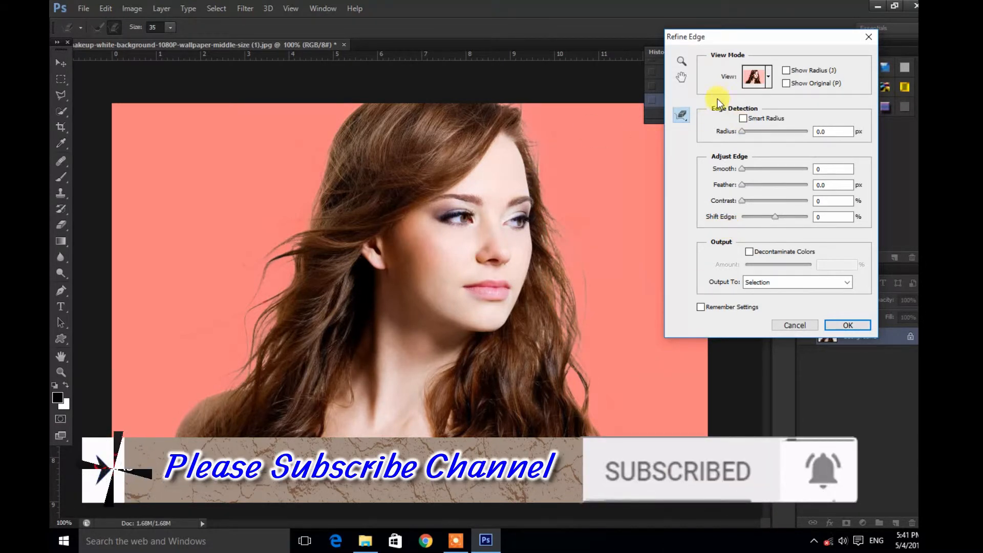
# Enable Smart Radius with a 0.3 px radius, and set Smooth to 2 and Feather to 2 px.
pyautogui.click(743, 117)
pyautogui.moveTo(742, 132); pyautogui.dragTo(742, 134)
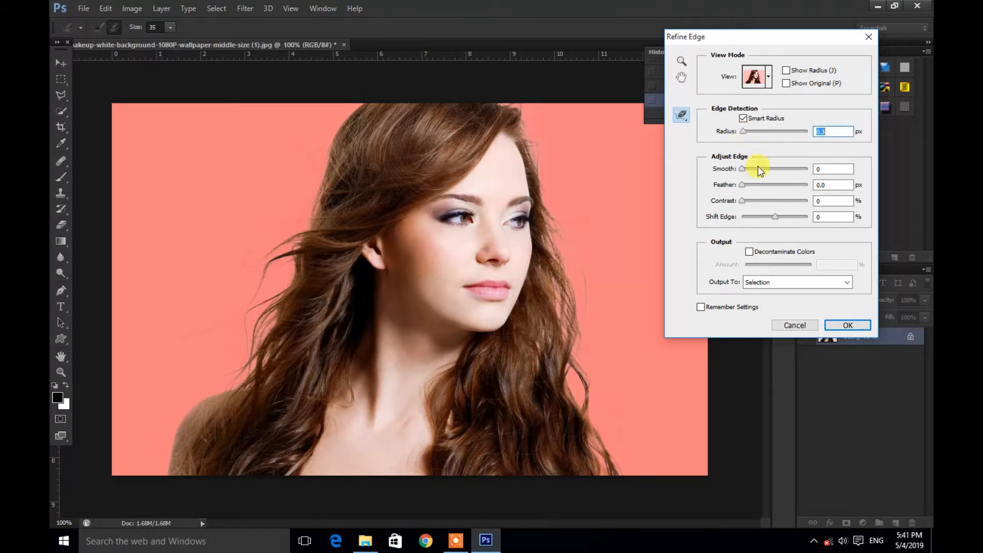
pyautogui.click(742, 168)
pyautogui.moveTo(746, 169)
pyautogui.mouseDown()
pyautogui.moveTo(736, 171)
pyautogui.moveTo(758, 176)
pyautogui.moveTo(746, 177)
pyautogui.mouseUp()
pyautogui.moveTo(742, 185); pyautogui.dragTo(744, 185)
pyautogui.moveTo(828, 185); pyautogui.dragTo(813, 186)
pyautogui.write('2')
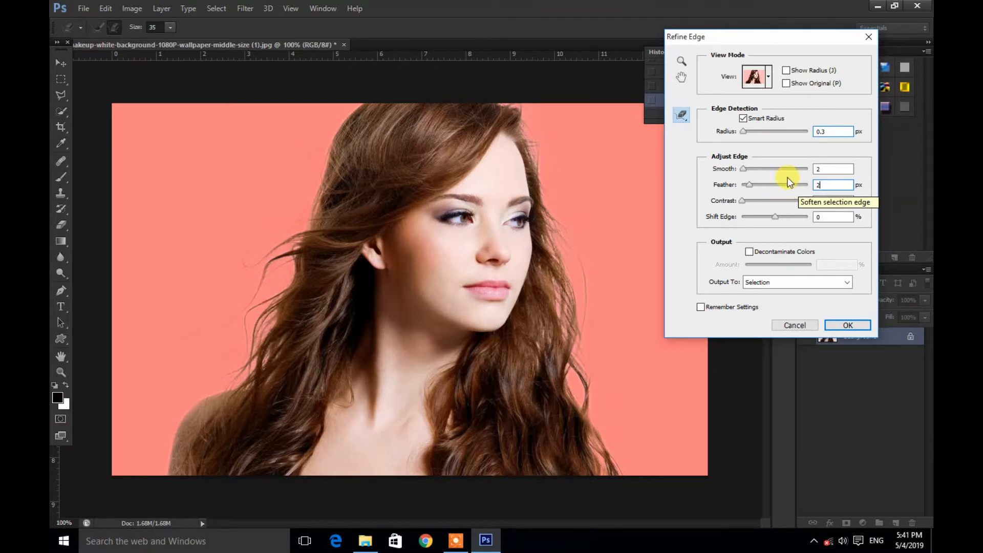
# Try adjusting the edge contrast, return it to 0%, and set Shift Edge to -14%.
pyautogui.click(741, 201)
pyautogui.moveTo(744, 201)
pyautogui.mouseDown()
pyautogui.moveTo(821, 203)
pyautogui.moveTo(827, 215)
pyautogui.moveTo(748, 209)
pyautogui.mouseUp()
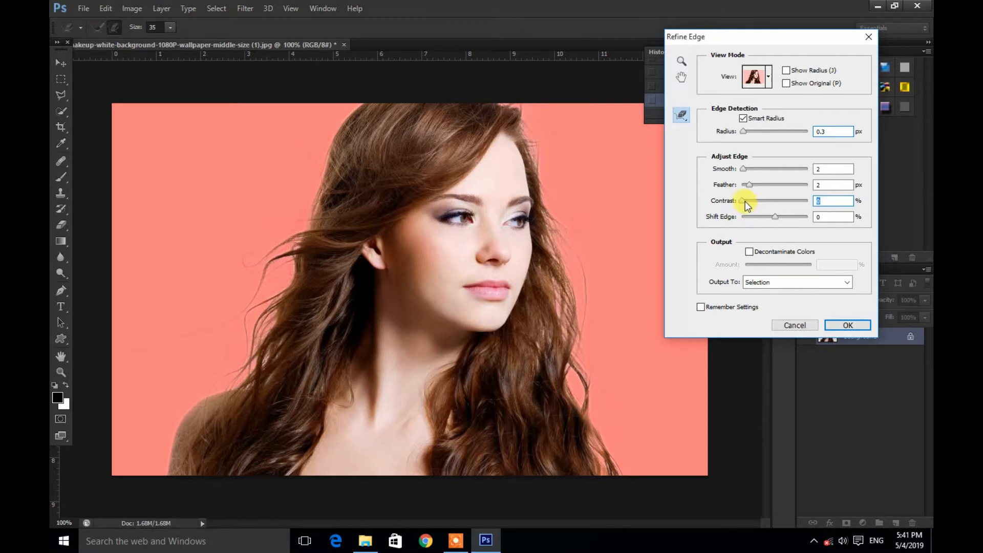
pyautogui.moveTo(768, 207); pyautogui.dragTo(743, 208)
pyautogui.moveTo(774, 217); pyautogui.dragTo(764, 221)
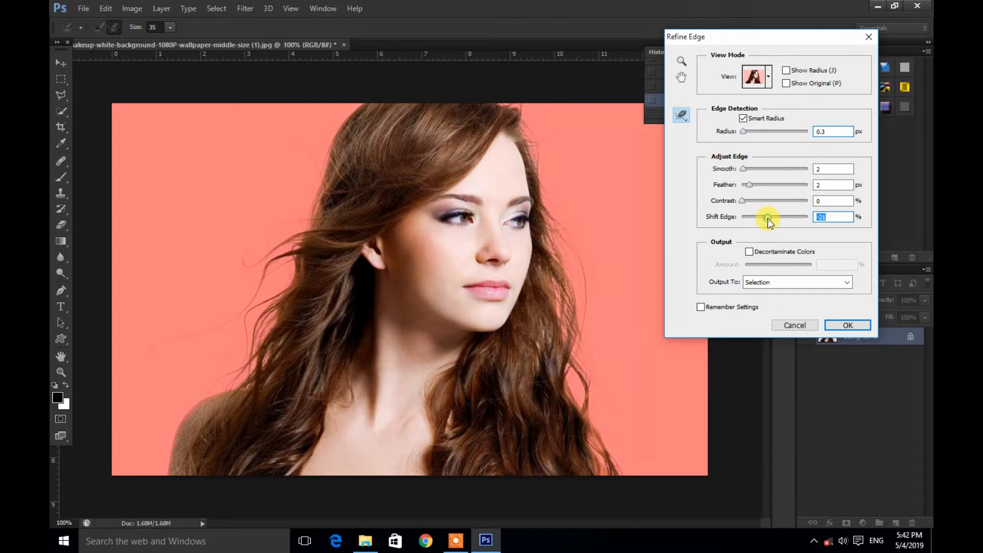
pyautogui.moveTo(766, 218); pyautogui.dragTo(770, 219)
# Output the refined selection as a new layer with a layer mask and apply Refine Edge.
pyautogui.click(769, 282)
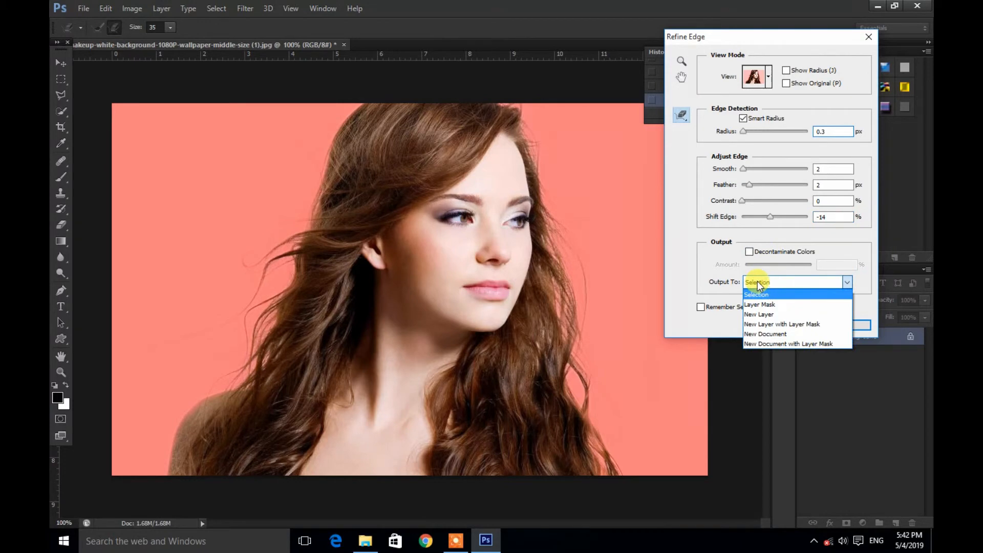
pyautogui.click(771, 324)
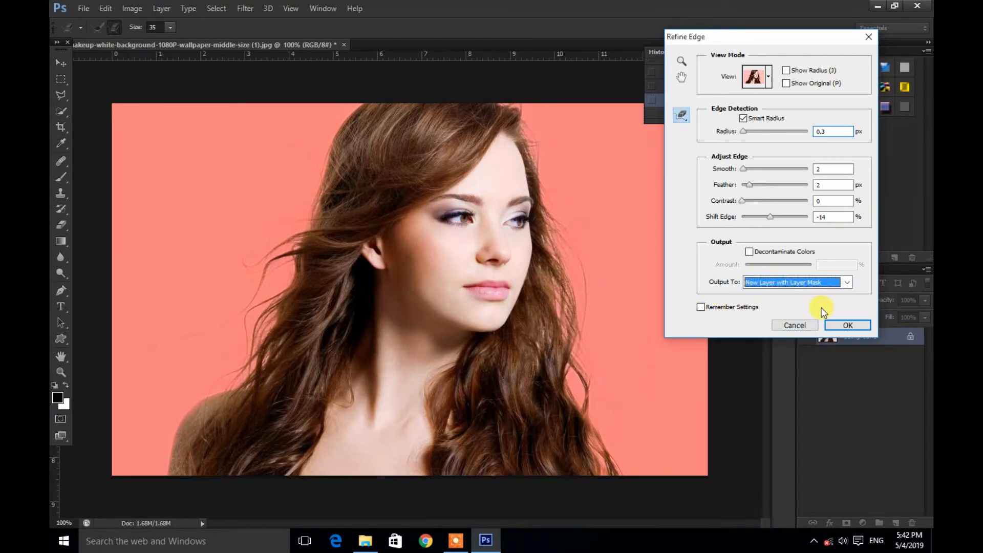
pyautogui.click(847, 325)
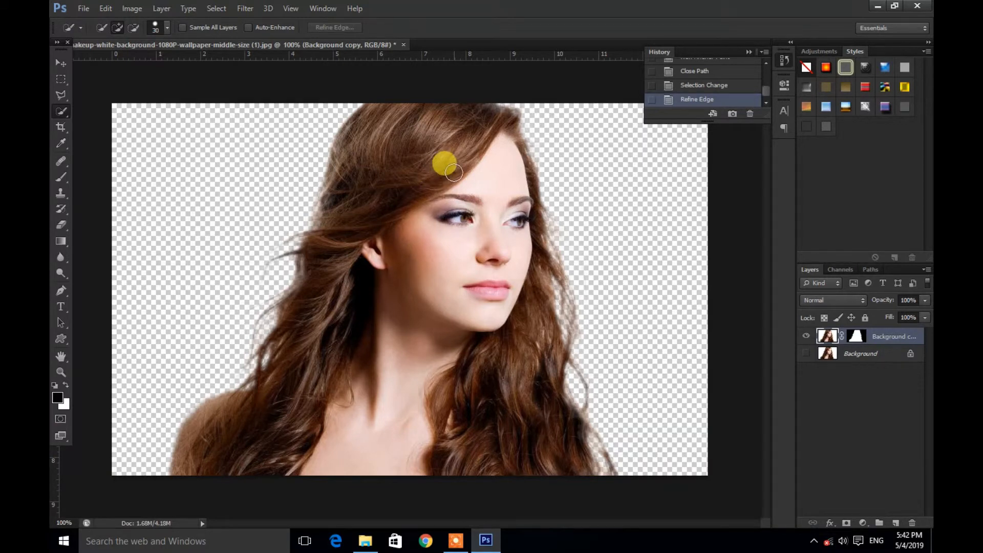
# Place the bright green solid color background image from its folder into the portrait document.
pyautogui.click(878, 6)
pyautogui.moveTo(465, 81); pyautogui.dragTo(417, 288)
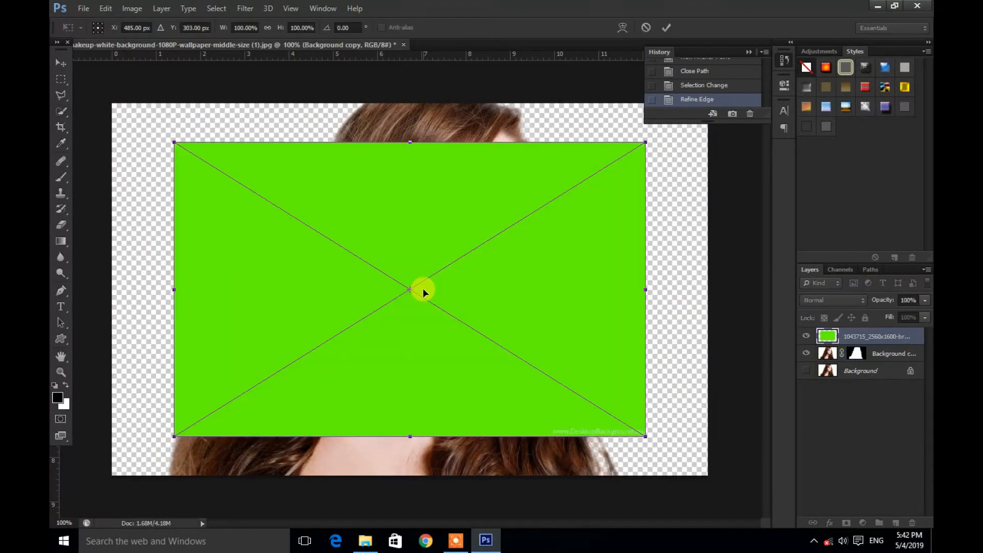
pyautogui.click(814, 541)
pyautogui.click(813, 540)
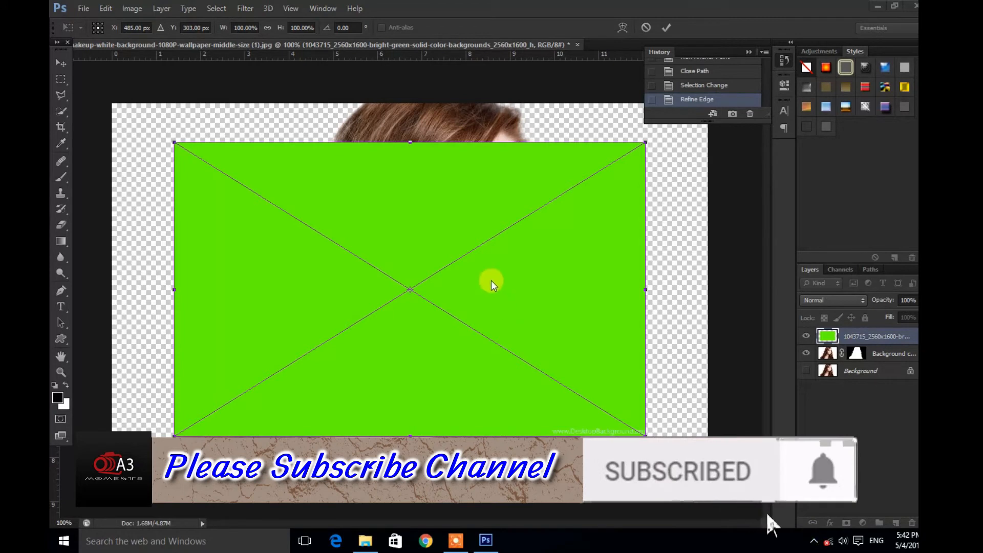
# Scale the placed green image to cover the whole canvas, commit it, and move its layer beneath the masked cutout.
pyautogui.click(432, 205)
pyautogui.moveTo(364, 193); pyautogui.dragTo(321, 160)
pyautogui.moveTo(583, 397); pyautogui.dragTo(707, 475)
pyautogui.click(60, 63)
pyautogui.click(427, 210)
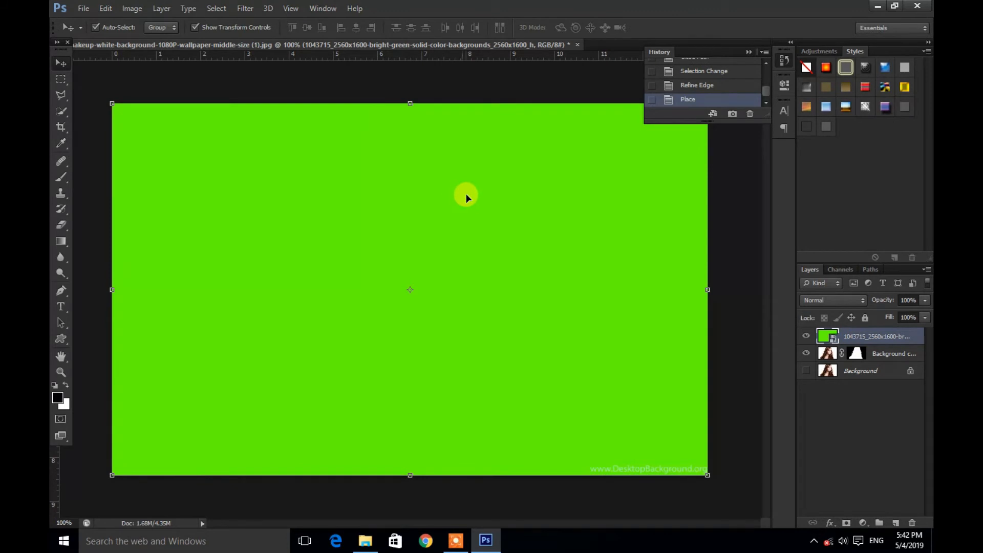
pyautogui.moveTo(902, 338); pyautogui.dragTo(902, 360)
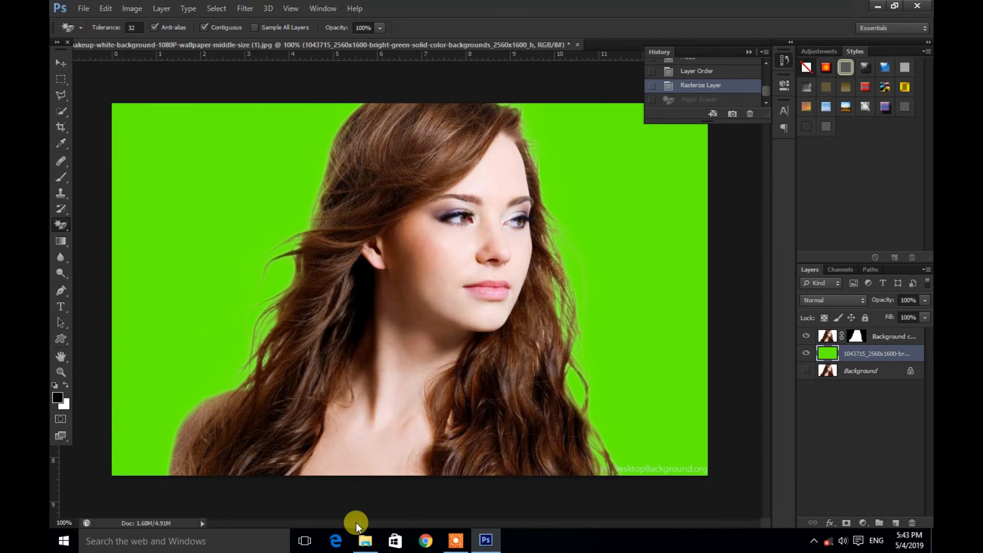
# Examine the whole cutout and its hair edges against the green background at reduced magnification.
pyautogui.press('z')
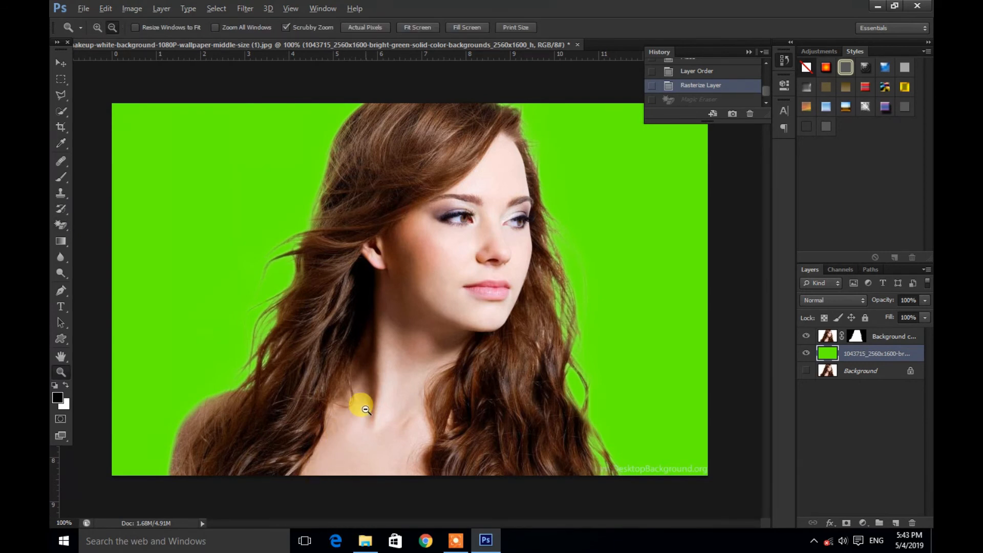
pyautogui.keyDown('alt'); pyautogui.click(364, 407); pyautogui.keyUp('alt')
pyautogui.keyDown('alt'); pyautogui.click(364, 408); pyautogui.keyUp('alt')
pyautogui.keyDown('alt'); pyautogui.click(434, 320); pyautogui.keyUp('alt')
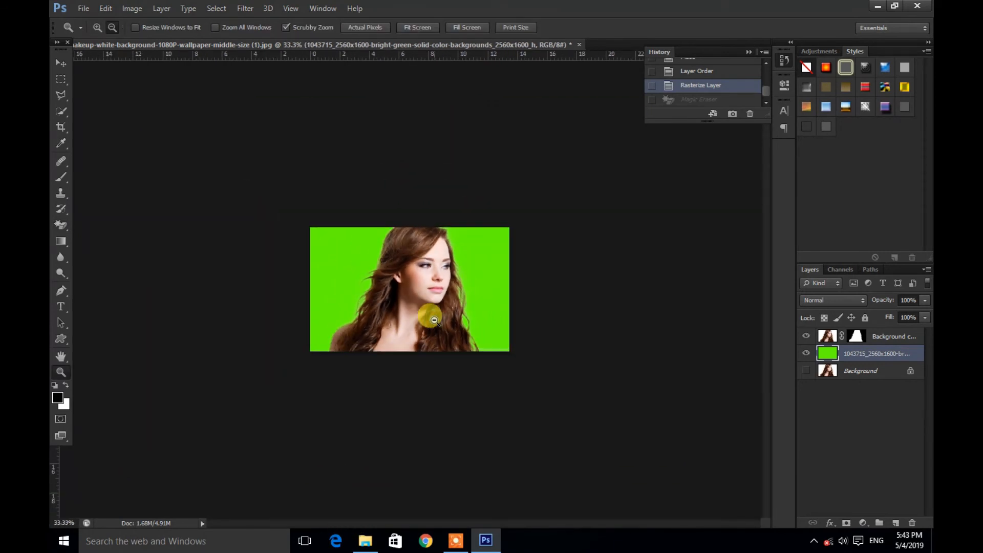
pyautogui.click(419, 300)
pyautogui.click(425, 305)
pyautogui.keyDown('alt'); pyautogui.click(425, 305); pyautogui.keyUp('alt')
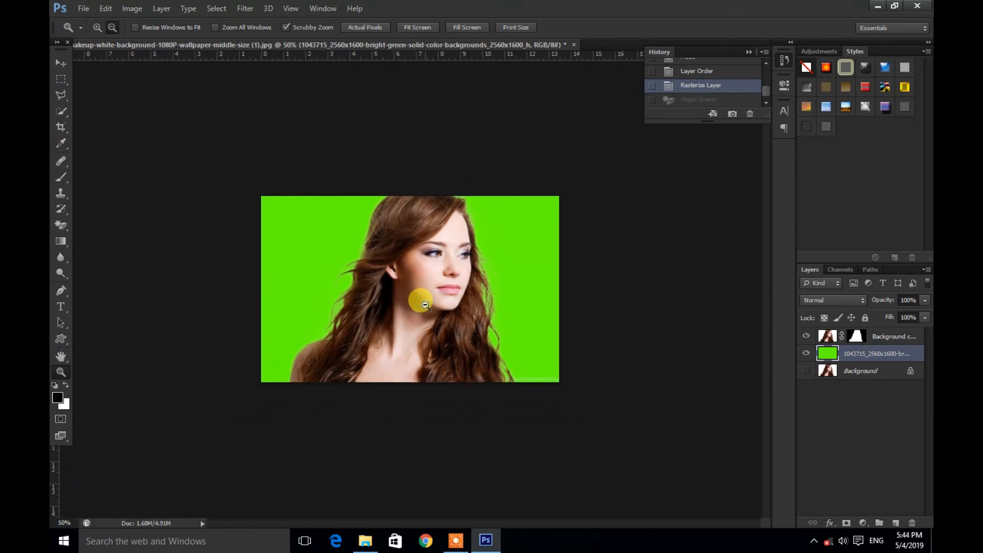